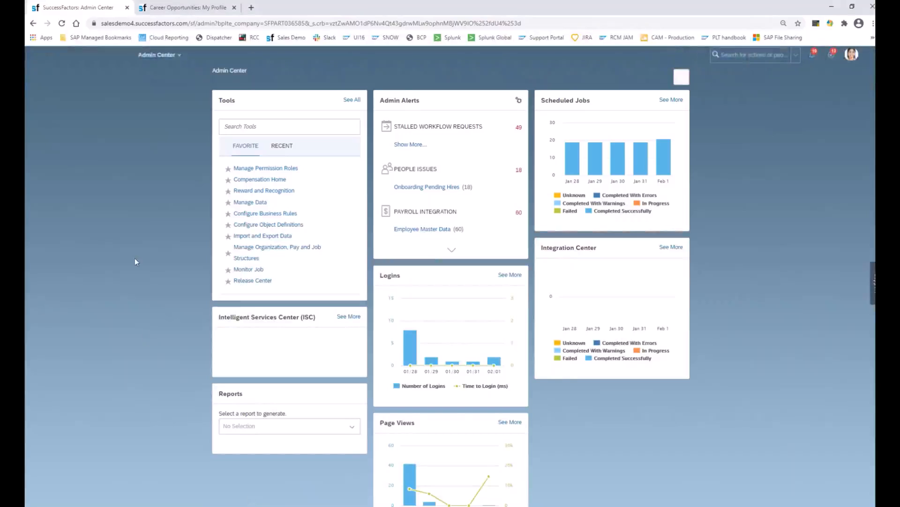
# - Go to Recruiting and open the candidate list of the Digital Expert job requisition 2446
pyautogui.click(166, 55)
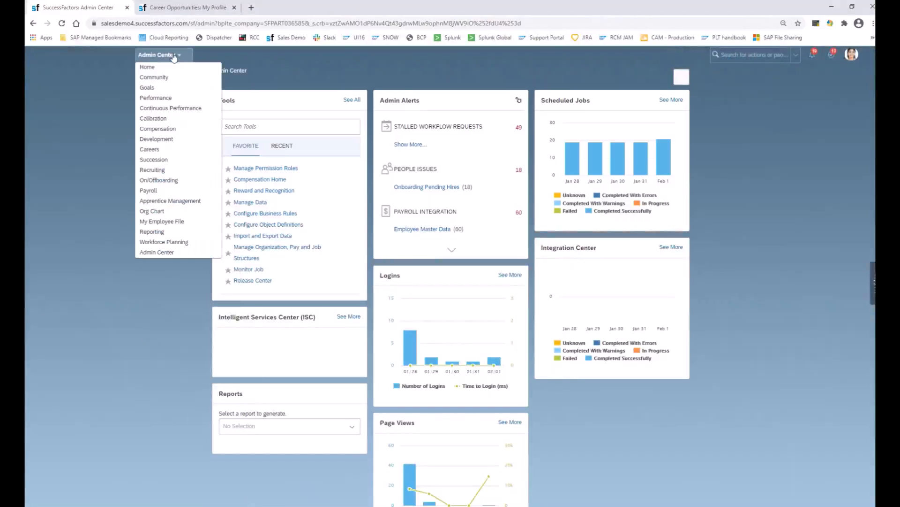
pyautogui.click(154, 172)
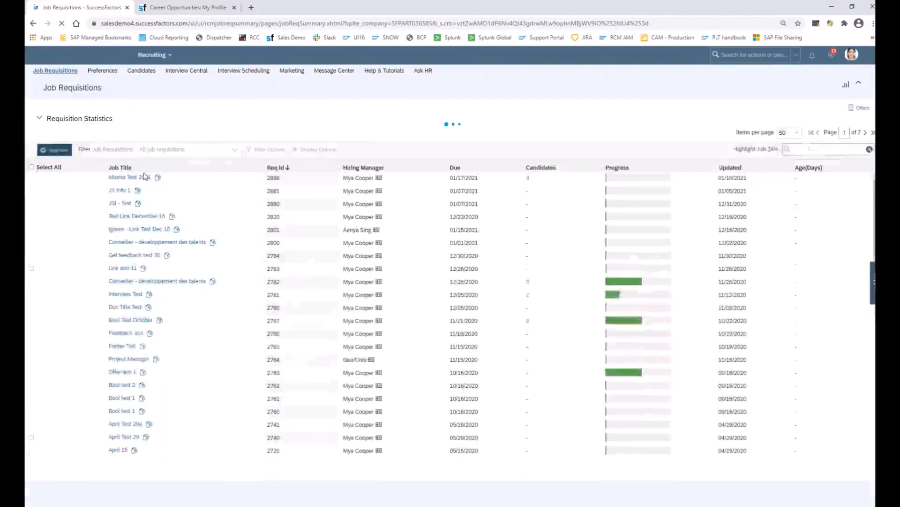
pyautogui.scroll(-5, 215, 366)
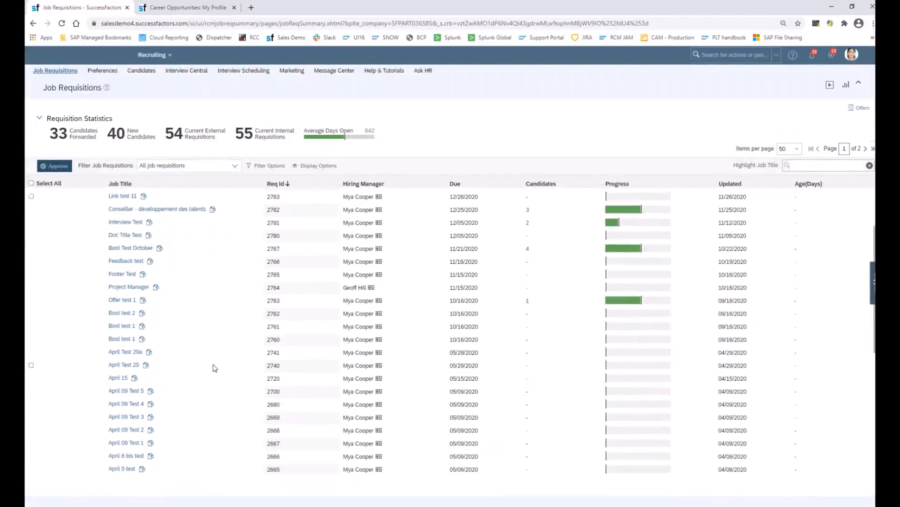
pyautogui.scroll(-2, 216, 365)
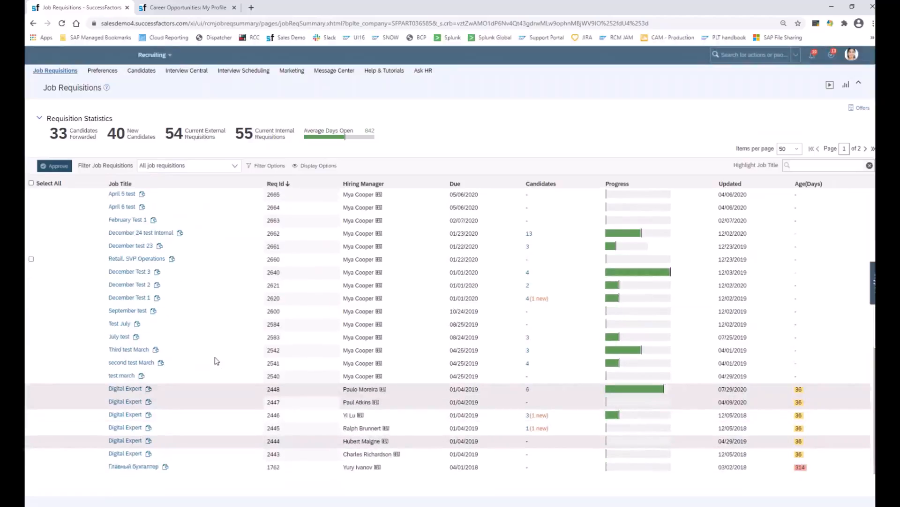
pyautogui.click(528, 416)
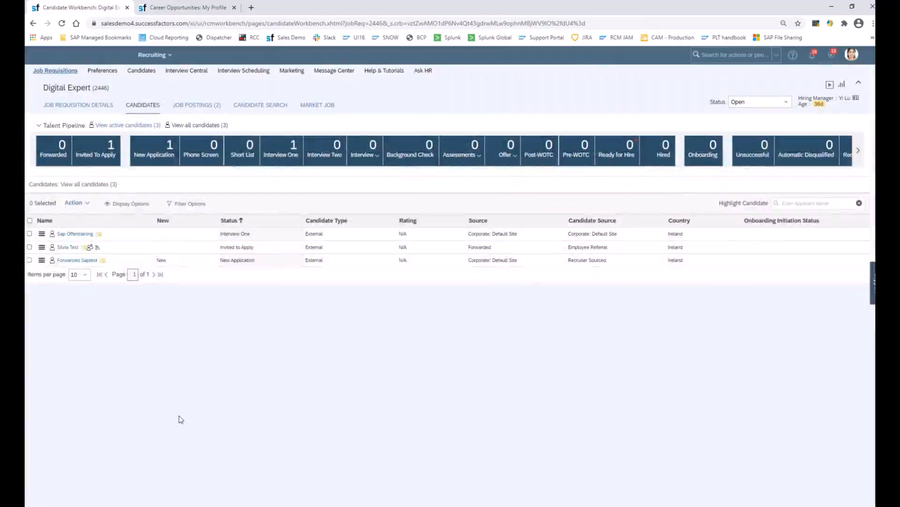
# - Open the external candidate at Interview One, change the candidate status to Offer and save the application
pyautogui.click(73, 234)
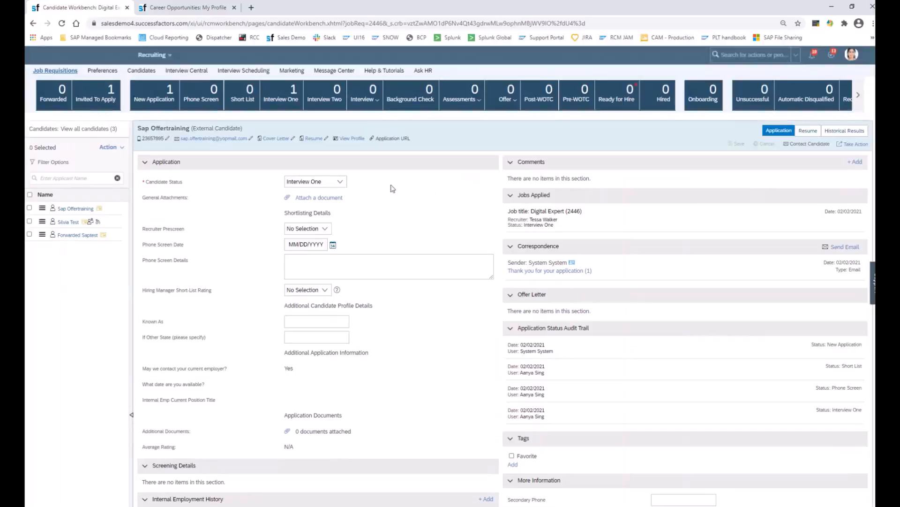
pyautogui.click(338, 182)
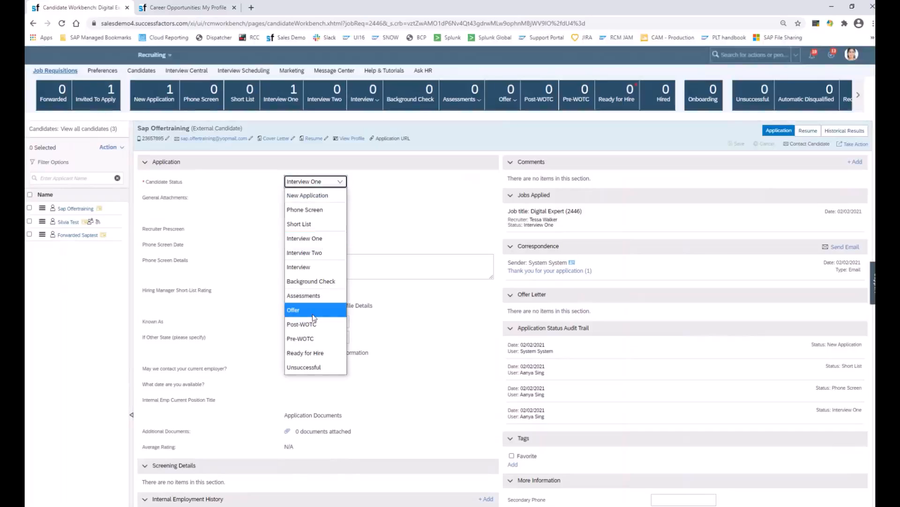
pyautogui.click(311, 311)
pyautogui.click(737, 143)
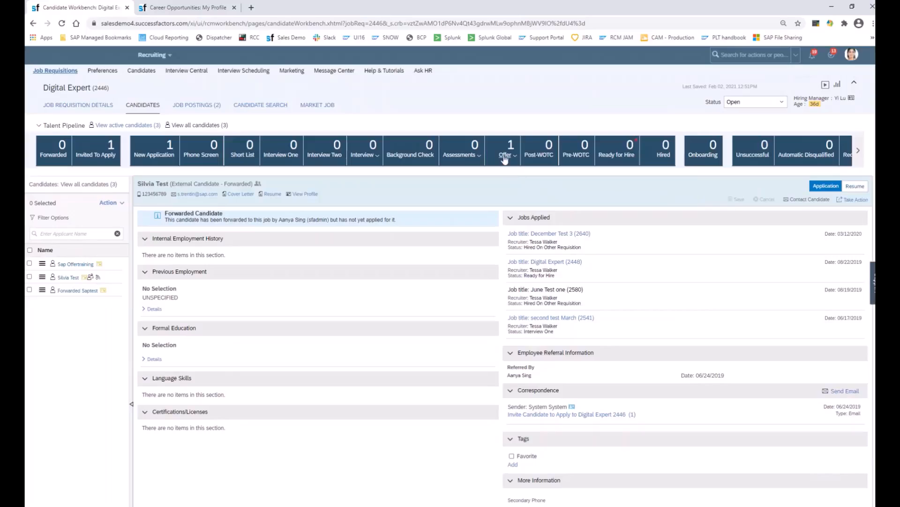
# - Open the candidate from the Offer stage and create an offer approval with the Standard Offer Details template
pyautogui.click(505, 158)
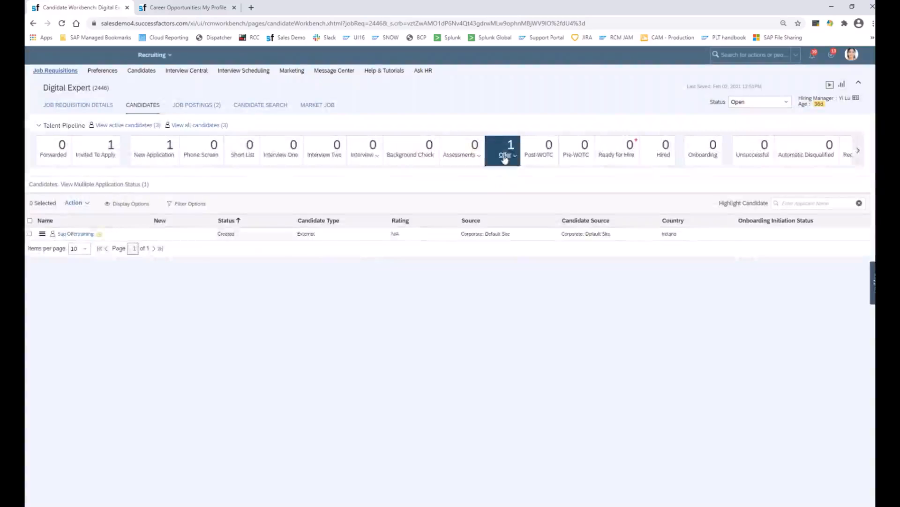
pyautogui.click(80, 235)
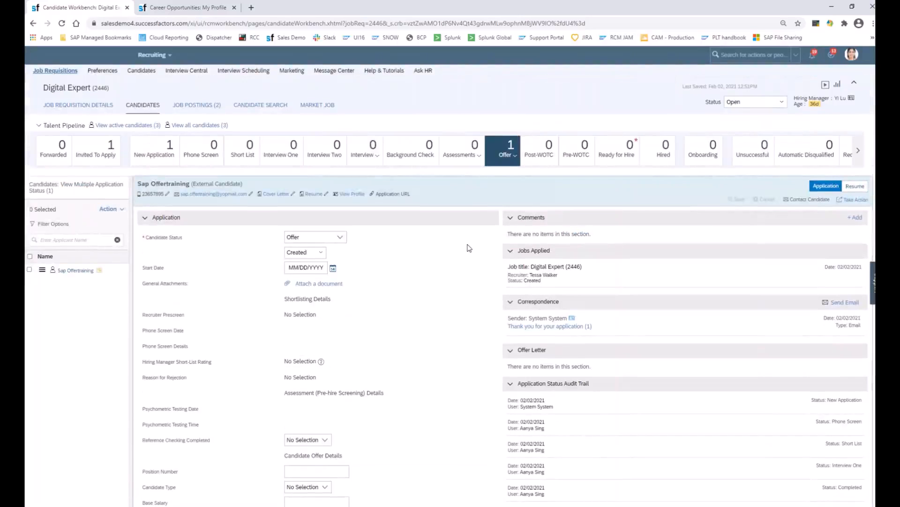
pyautogui.click(856, 202)
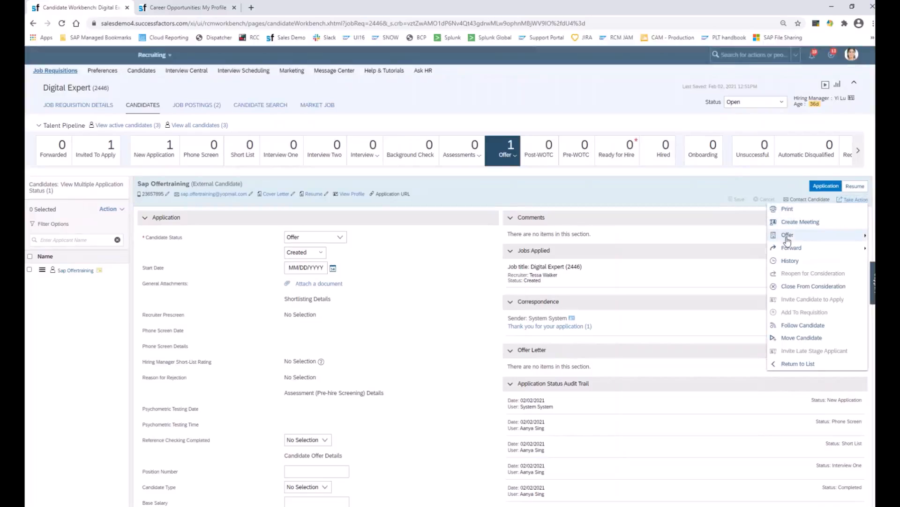
pyautogui.moveTo(788, 240)
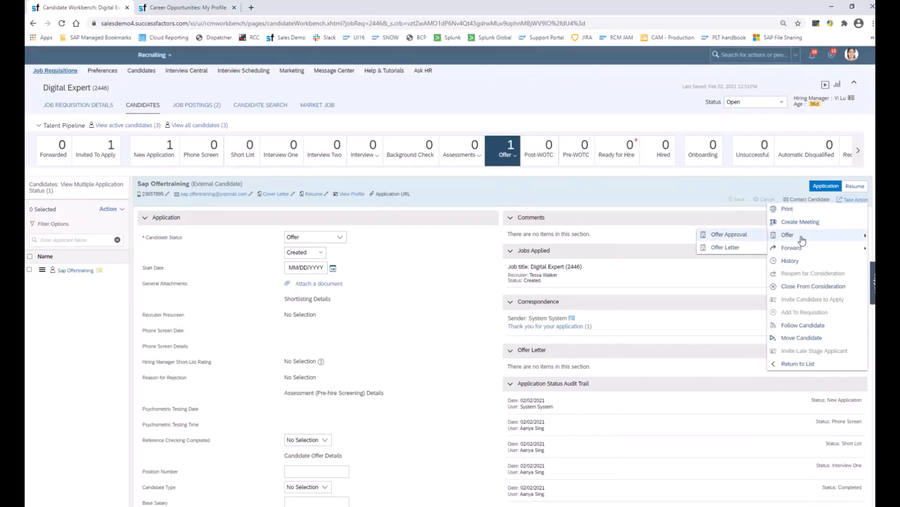
pyautogui.click(737, 238)
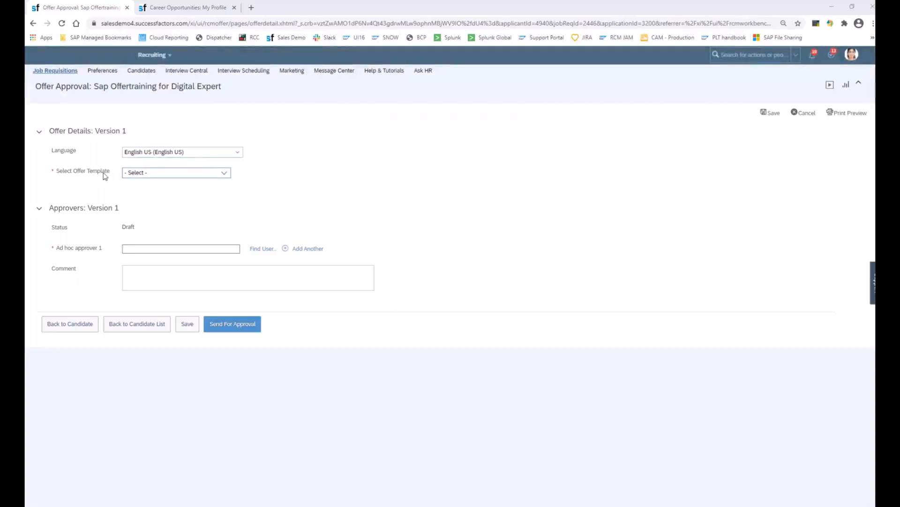
pyautogui.click(229, 173)
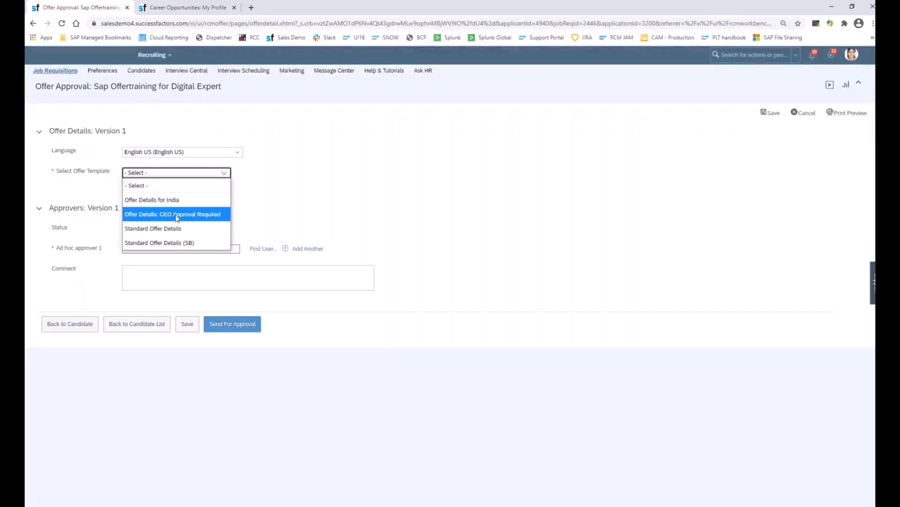
pyautogui.click(151, 230)
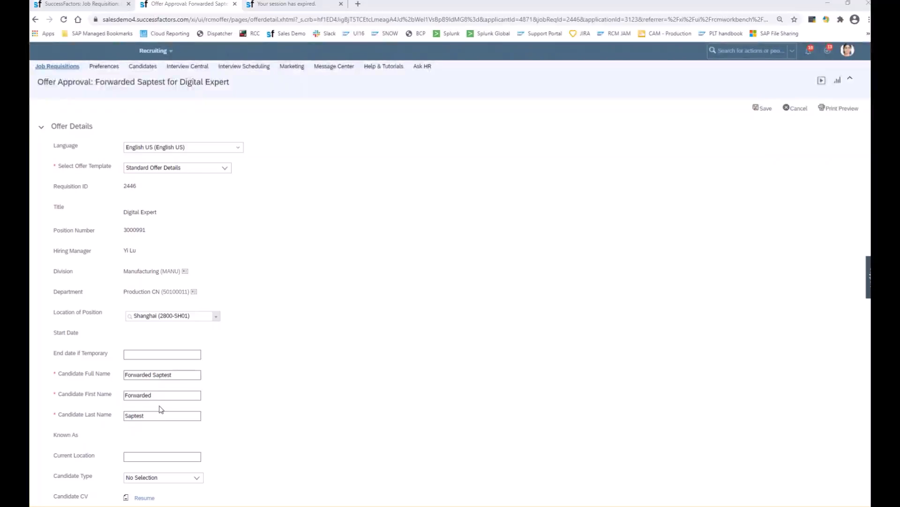
# - Compare the offer approval's prefilled position, cost center and base salary with the Digital Expert requisition's fields
pyautogui.scroll(-4, 352, 387)
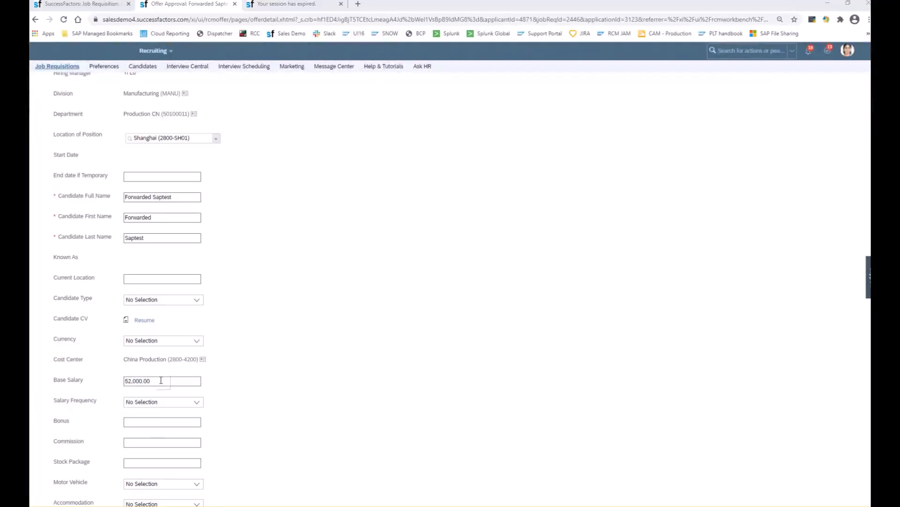
pyautogui.click(100, 8)
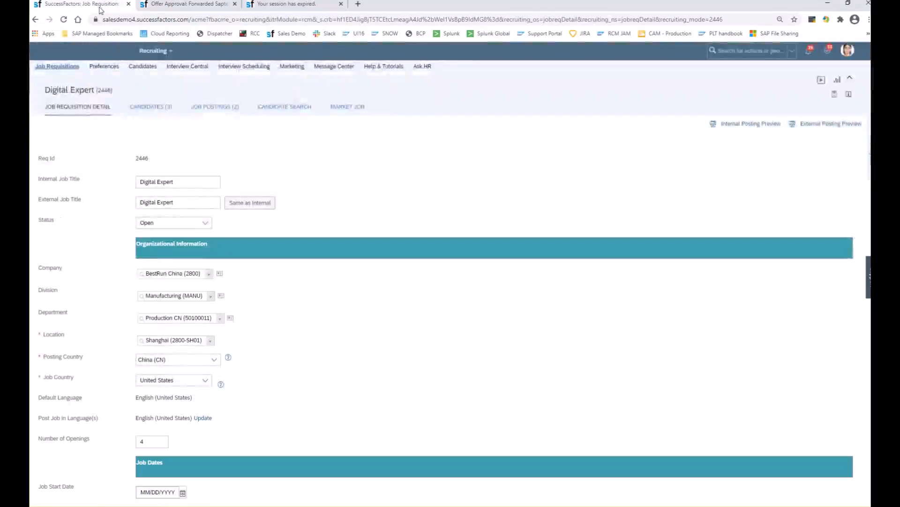
pyautogui.scroll(-8, 262, 401)
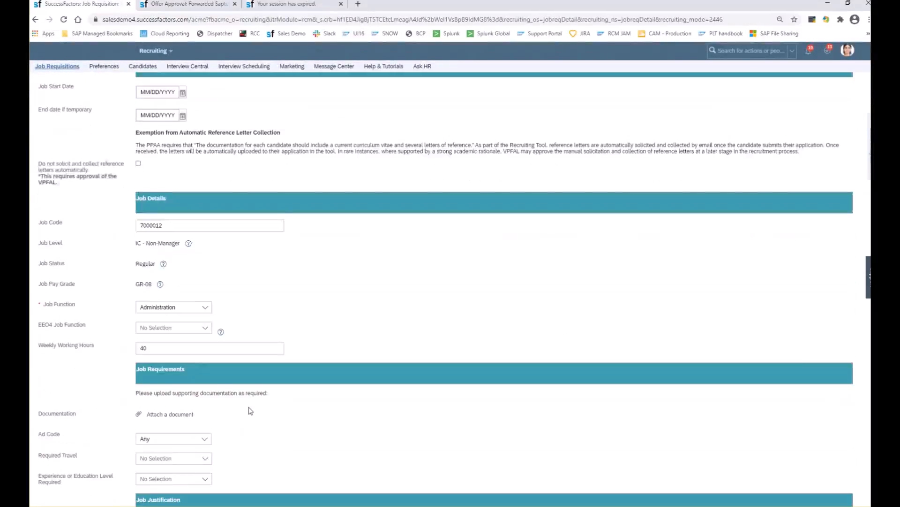
pyautogui.scroll(-4, 250, 410)
pyautogui.scroll(-4, 250, 411)
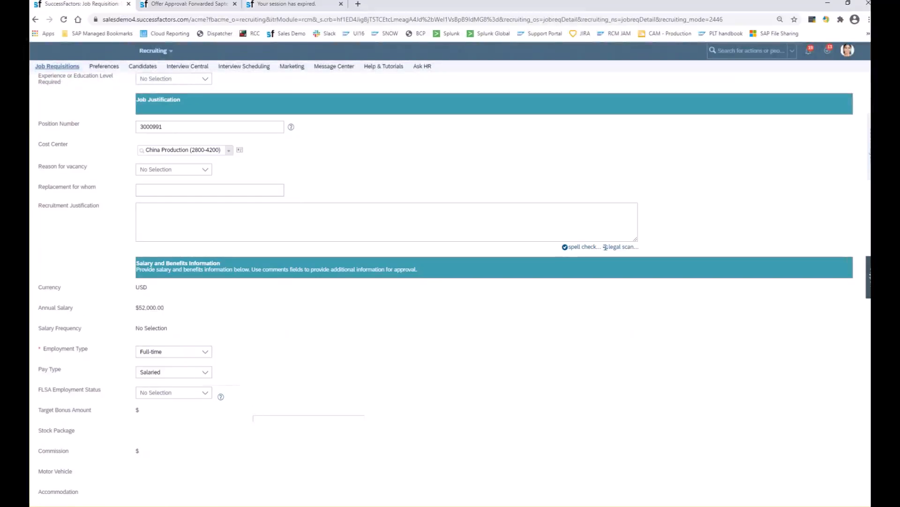
pyautogui.hotkey('ctrl', 'w')
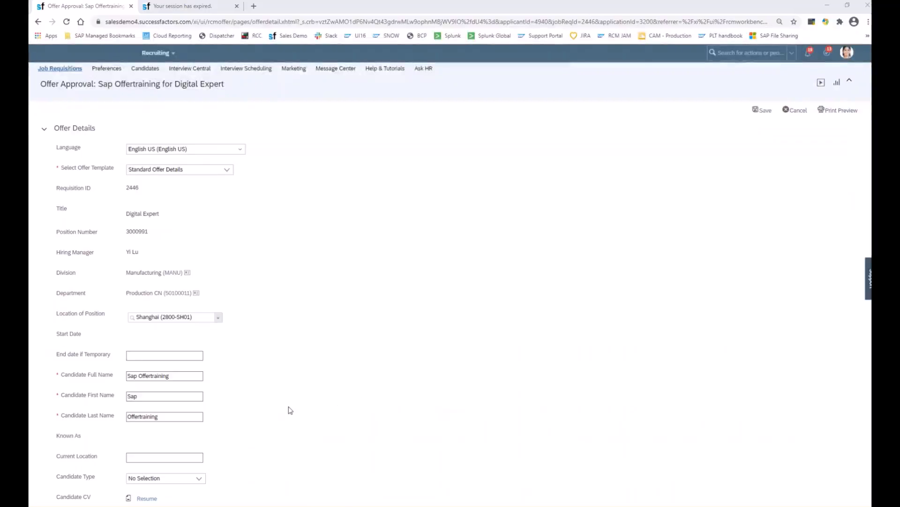
# - Enter the approver's full name as ad hoc approver 1 in the offer's approvers section
pyautogui.scroll(-8, 290, 410)
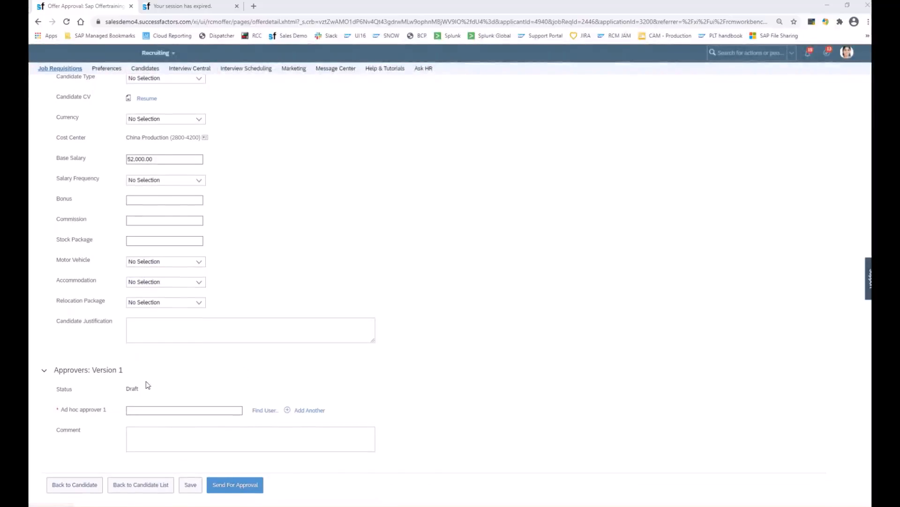
pyautogui.click(180, 411)
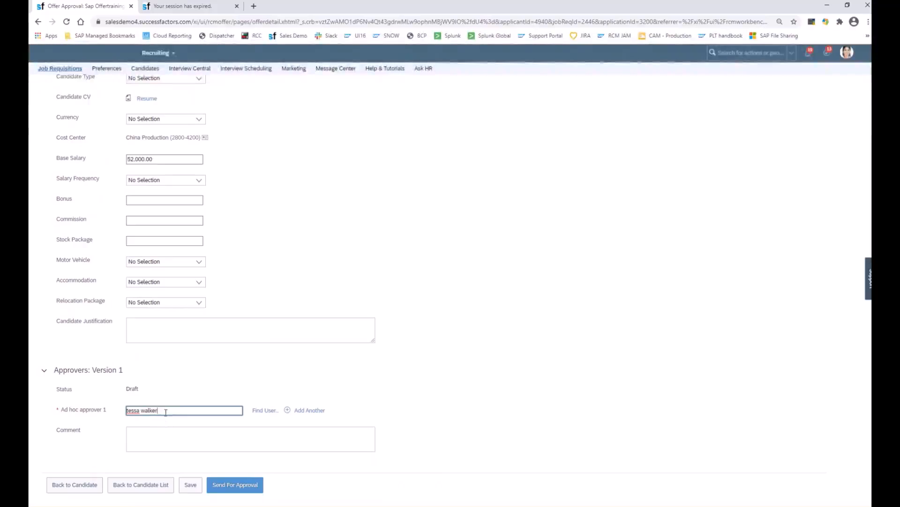
pyautogui.click(164, 423)
pyautogui.click(206, 440)
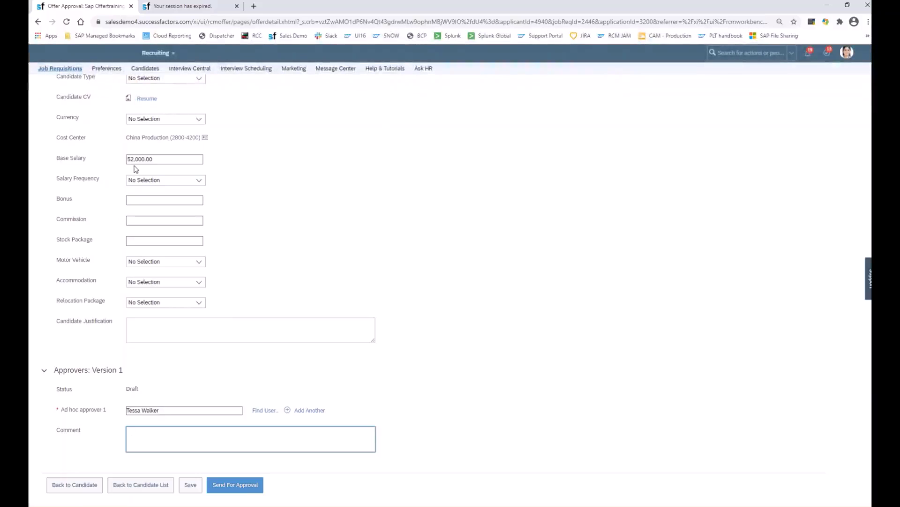
# - Switch to the PowerPoint presentation and review the slide on Offer Approvals
pyautogui.hotkey('alt', 'Tab')
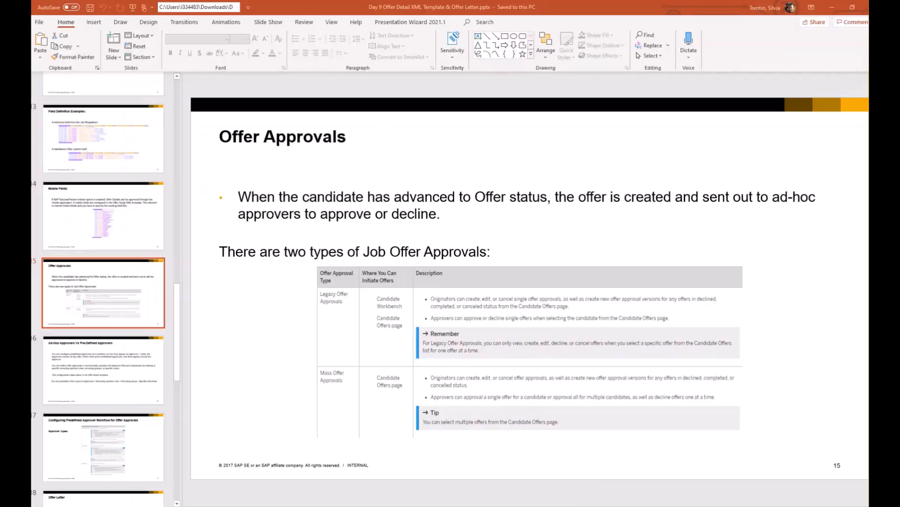
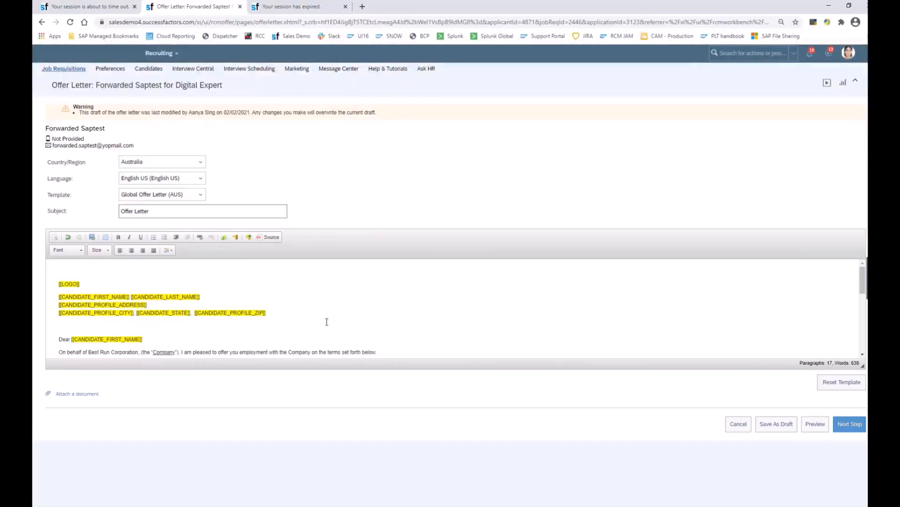
# - Continue from the Global Offer Letter (AUS) draft and choose to send it as an online offer with eSignature
pyautogui.click(849, 427)
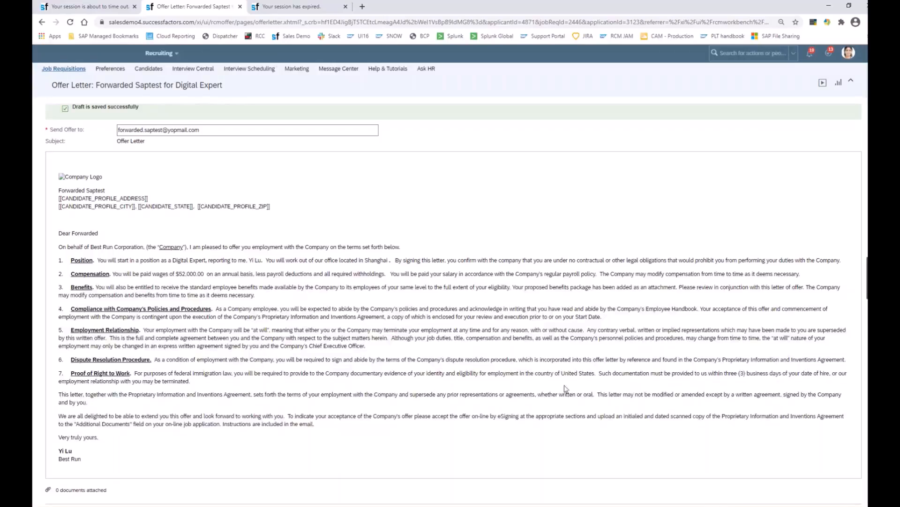
pyautogui.scroll(-1, 228, 380)
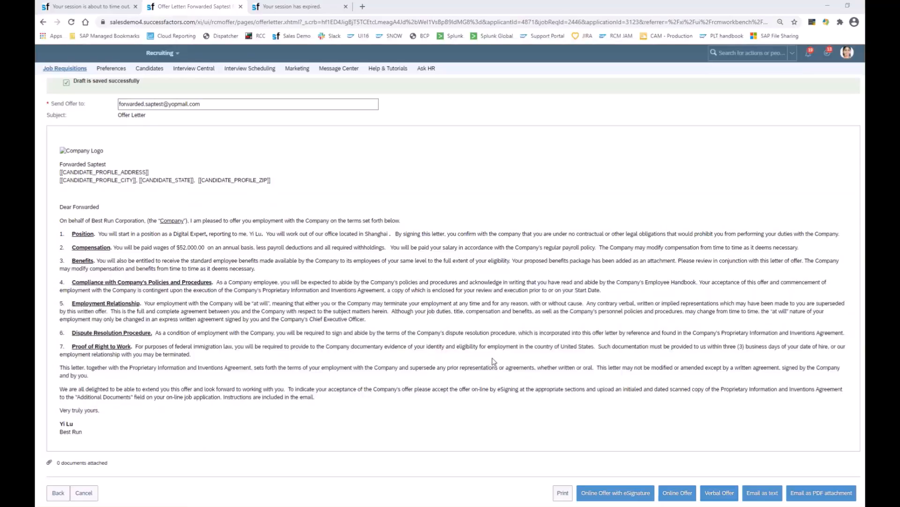
pyautogui.click(617, 495)
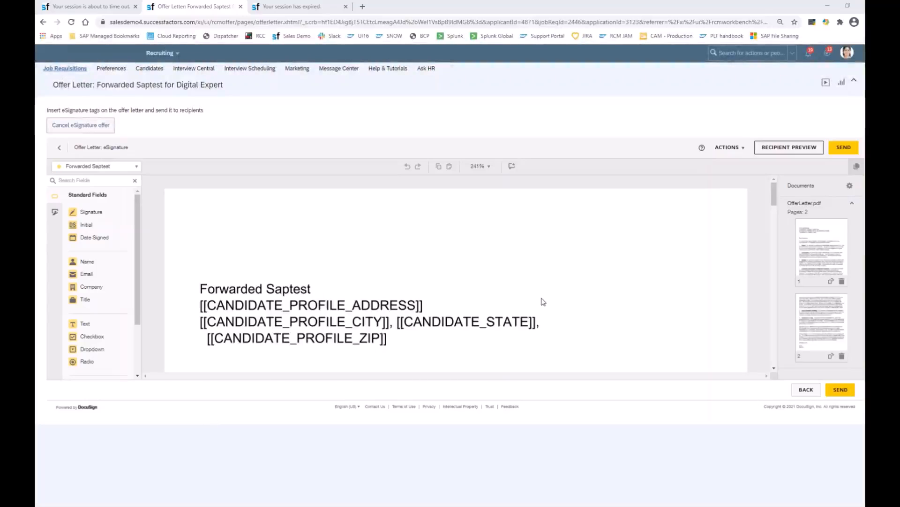
# - Place a Signature field below the Best Run sign-off on page 2 of the offer letter and send it
pyautogui.scroll(-10, 542, 302)
pyautogui.scroll(-12, 462, 306)
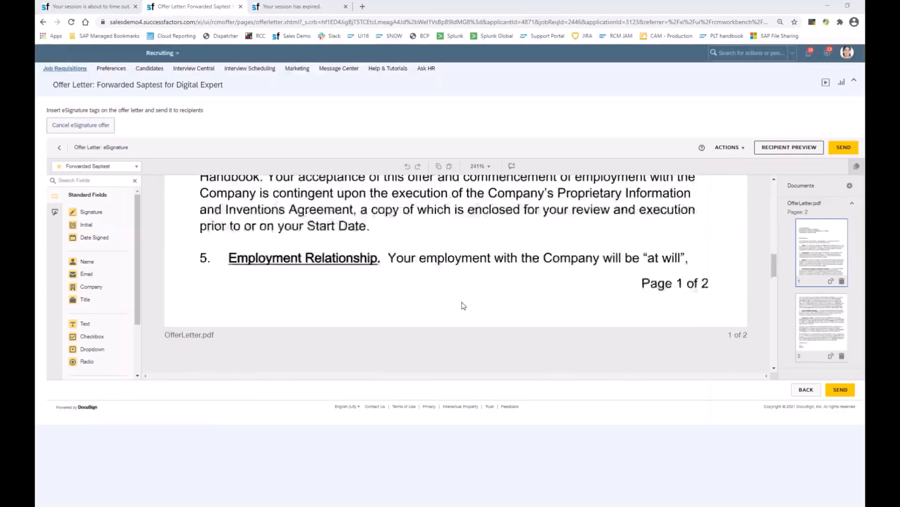
pyautogui.scroll(-12, 465, 305)
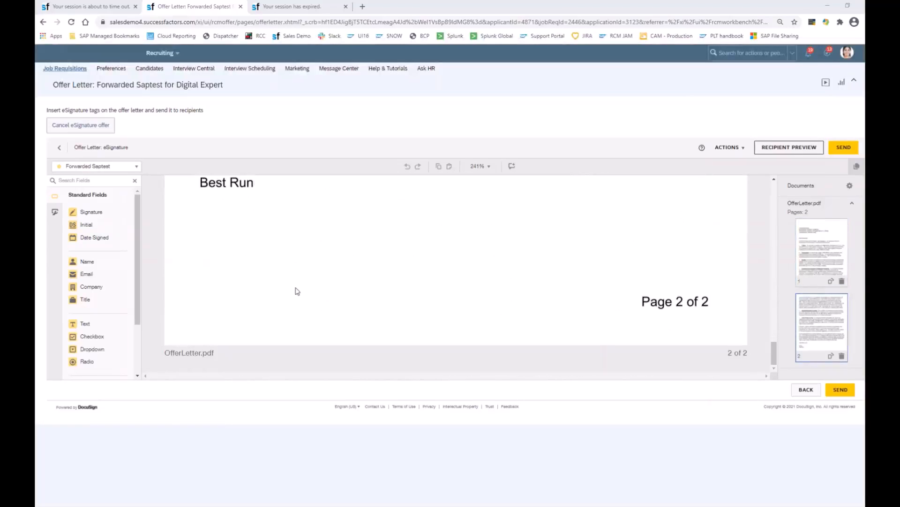
pyautogui.moveTo(103, 217)
pyautogui.mouseDown()
pyautogui.moveTo(305, 279)
pyautogui.moveTo(308, 269)
pyautogui.moveTo(328, 272)
pyautogui.mouseUp()
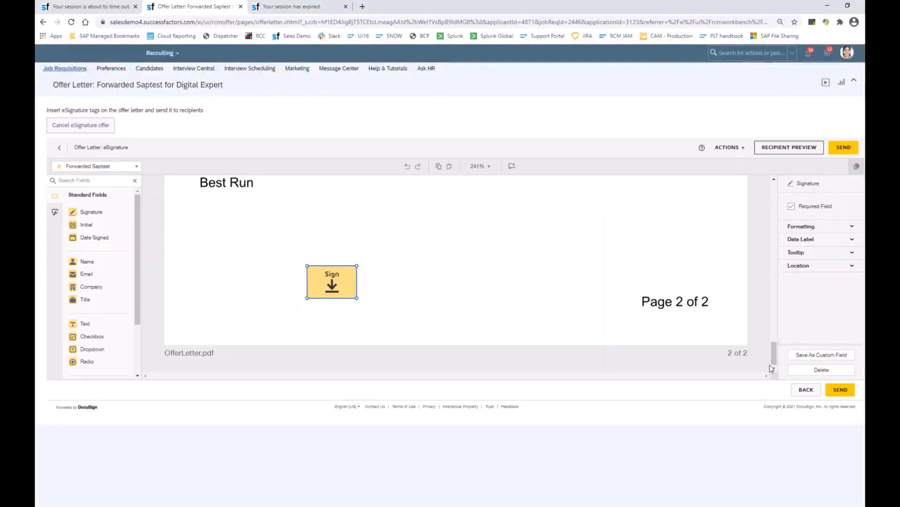
pyautogui.click(840, 390)
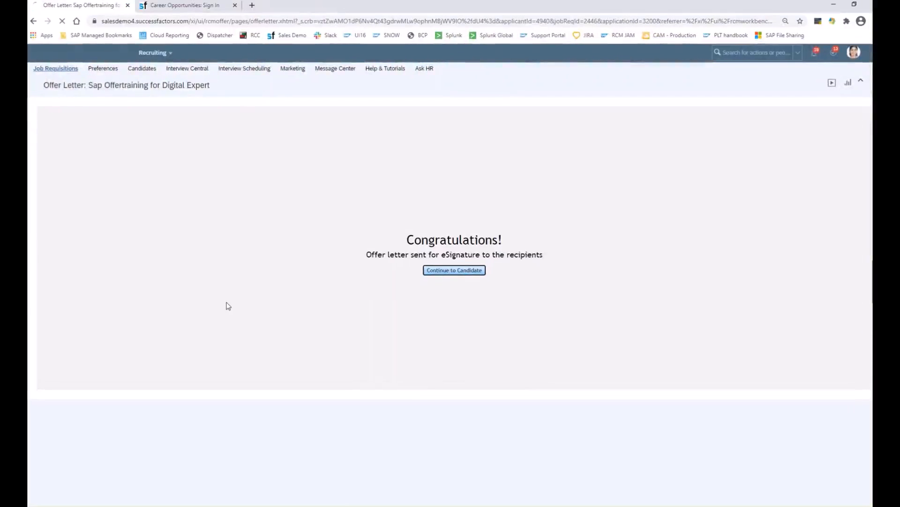
# - Switch to the Career Opportunities sign-in page and look up the candidate's login email in the open Notepad note
pyautogui.click(180, 10)
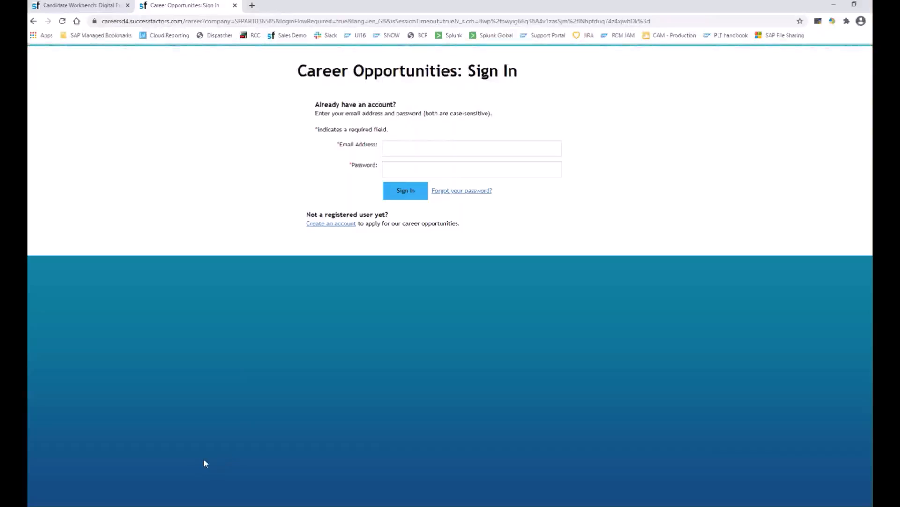
pyautogui.moveTo(187, 506)
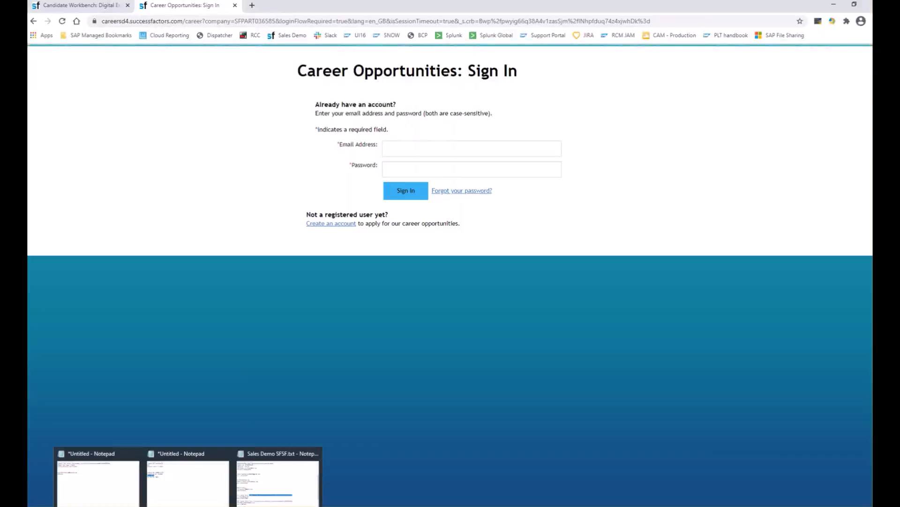
pyautogui.click(131, 498)
pyautogui.moveTo(552, 186); pyautogui.dragTo(447, 186)
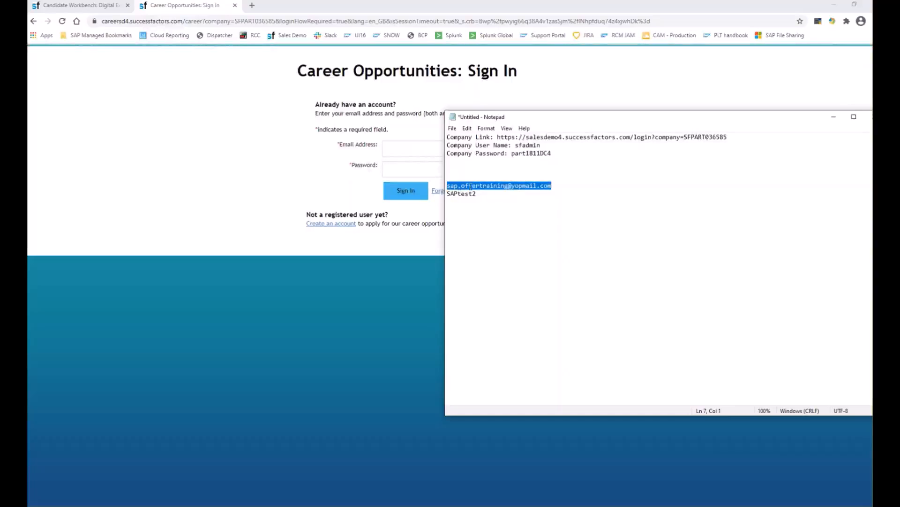
pyautogui.rightClick(469, 186)
pyautogui.click(422, 213)
# - Sign in to the career site with the candidate's email address and account password
pyautogui.click(410, 150)
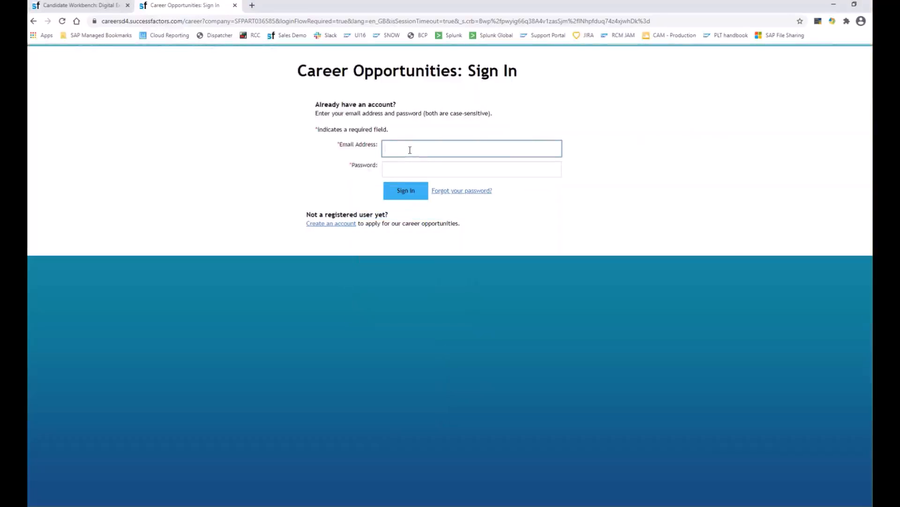
pyautogui.click(406, 168)
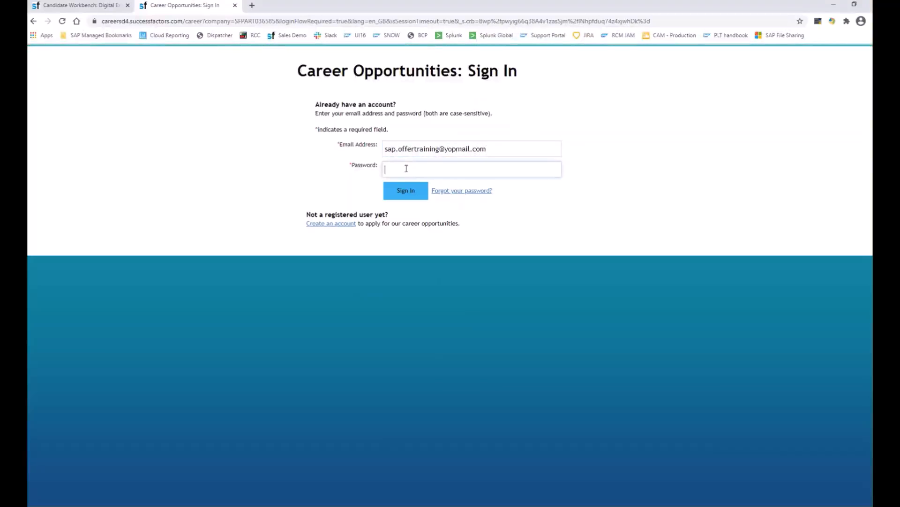
pyautogui.write('•••••••')
pyautogui.click(403, 193)
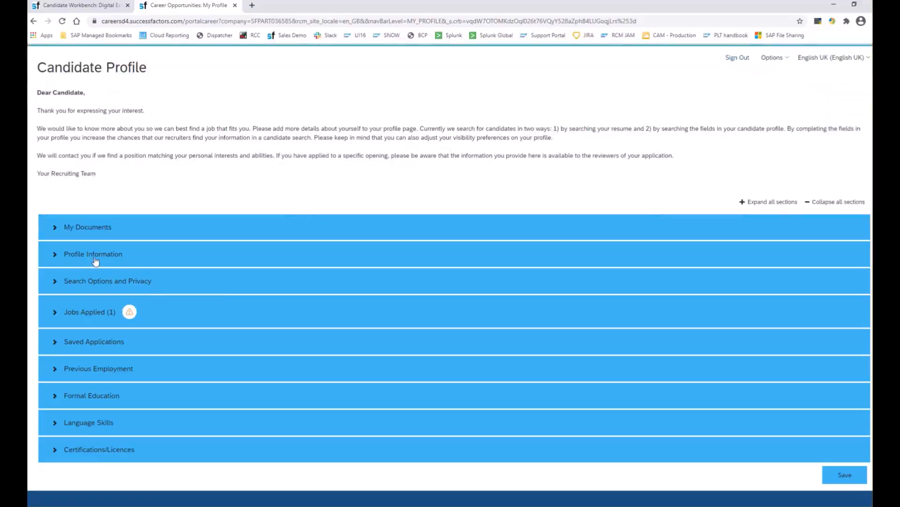
# - Open the pending Digital Expert offer from the candidate's applied jobs and review the offer letter
pyautogui.click(86, 314)
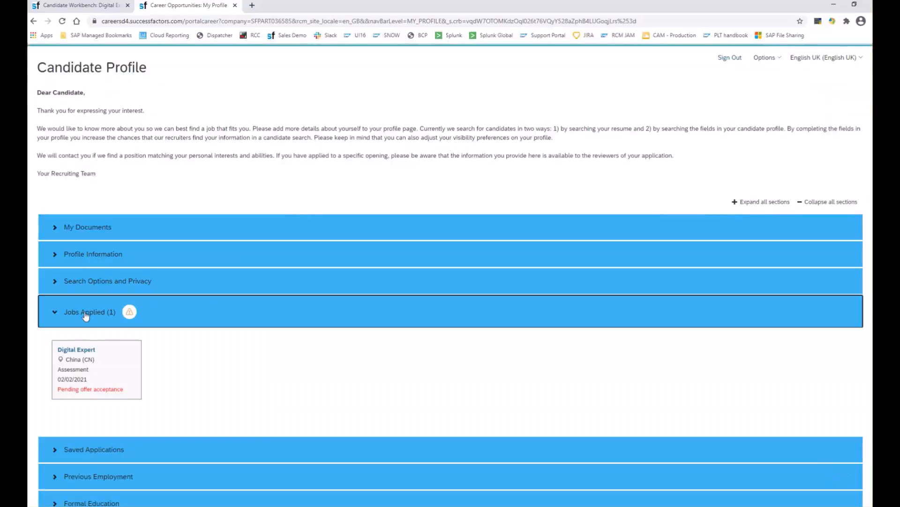
pyautogui.click(78, 387)
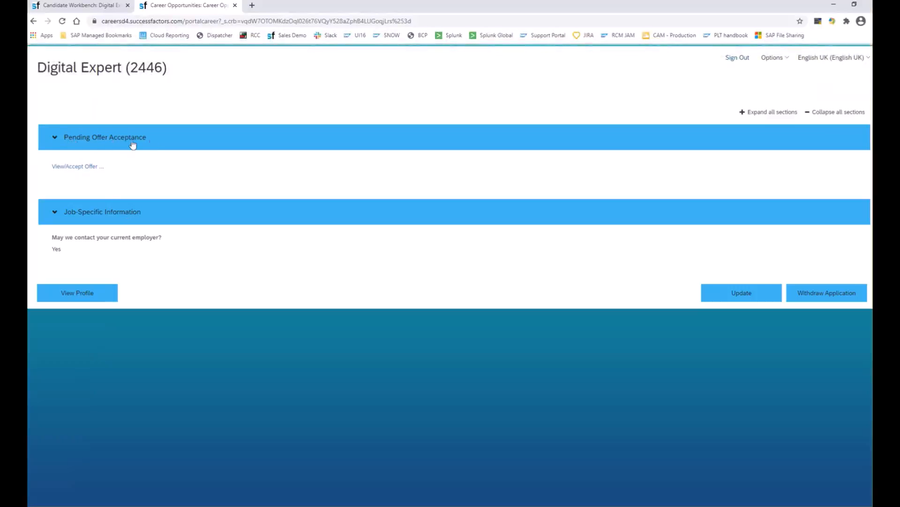
pyautogui.click(76, 169)
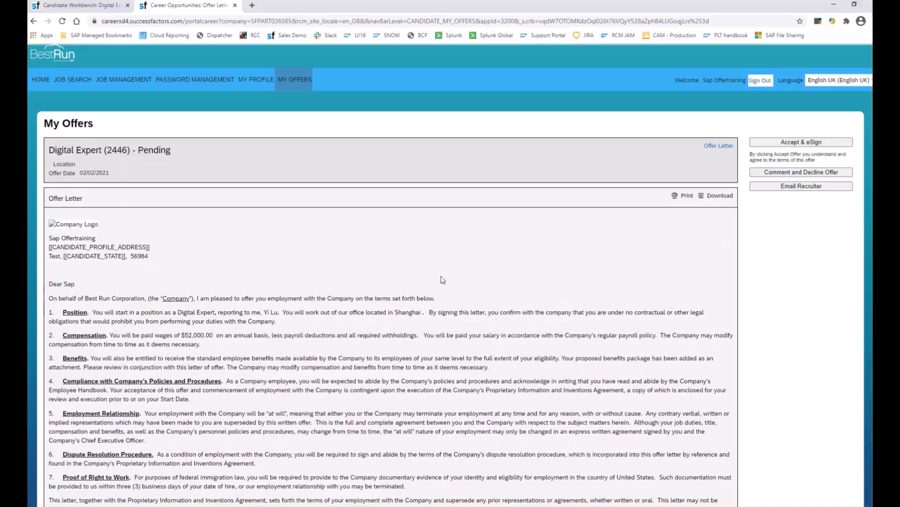
pyautogui.scroll(-5, 405, 281)
pyautogui.scroll(5, 372, 282)
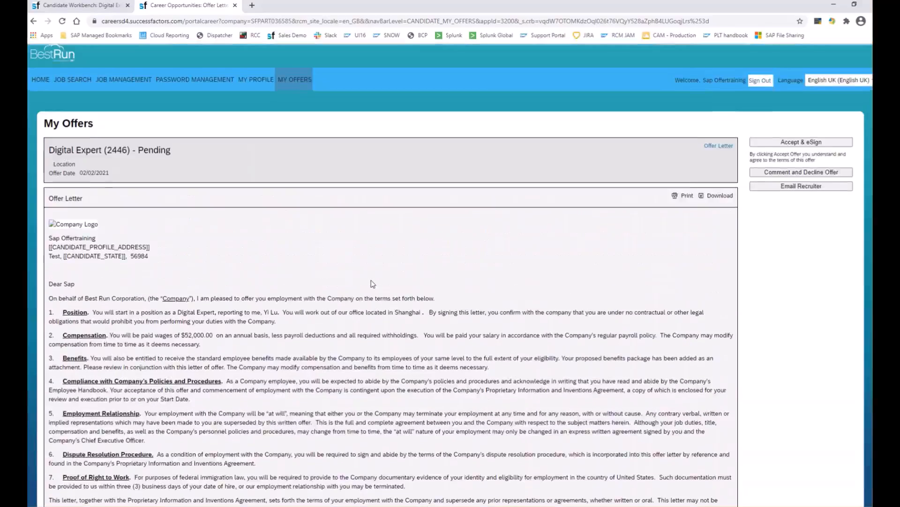
pyautogui.scroll(-1, 348, 281)
pyautogui.scroll(1, 856, 221)
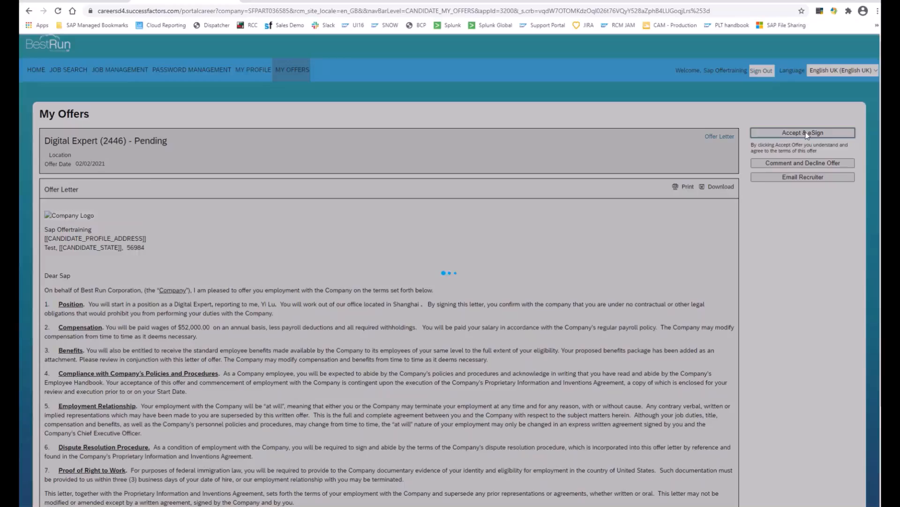
# - Accept the Digital Expert offer with eSign and go through the letter to the signature field on page 2
pyautogui.click(806, 133)
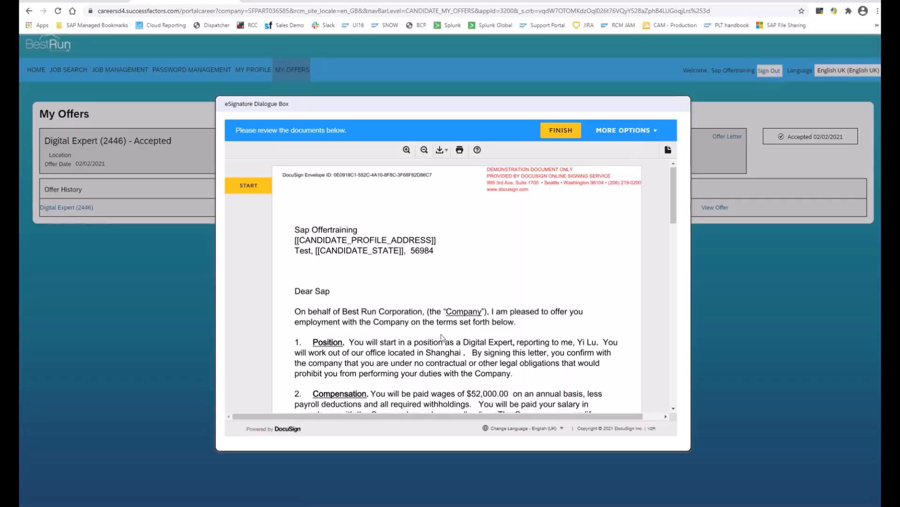
pyautogui.scroll(-15, 441, 336)
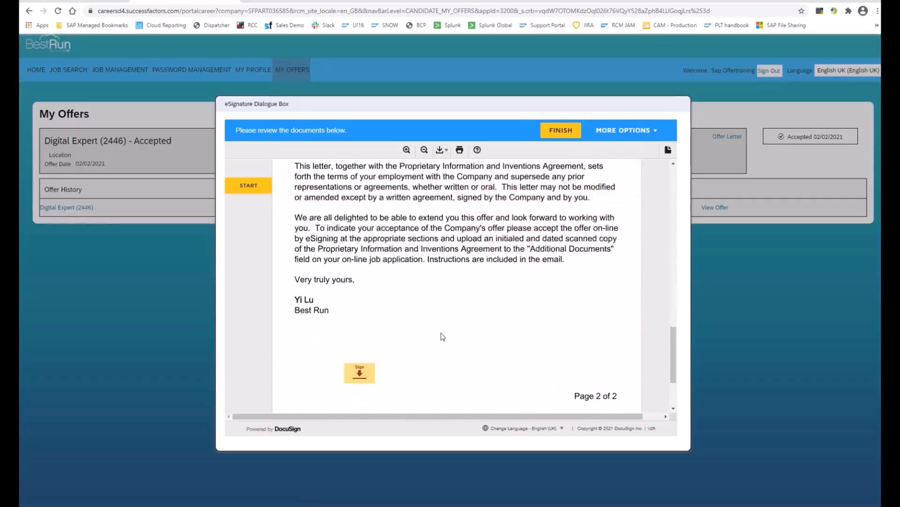
pyautogui.scroll(-2, 441, 336)
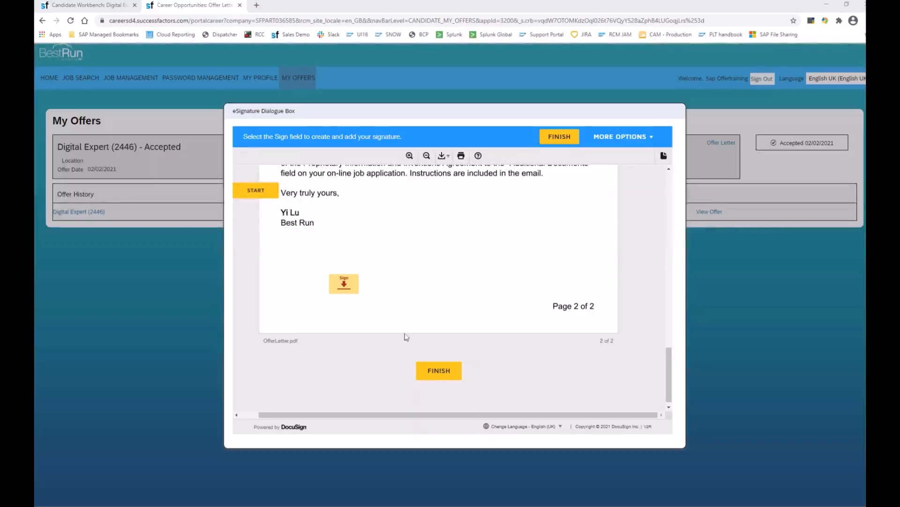
# - Sign the offer letter with the uploaded image Offer signature.png from the Desktop and finish the signing
pyautogui.click(343, 284)
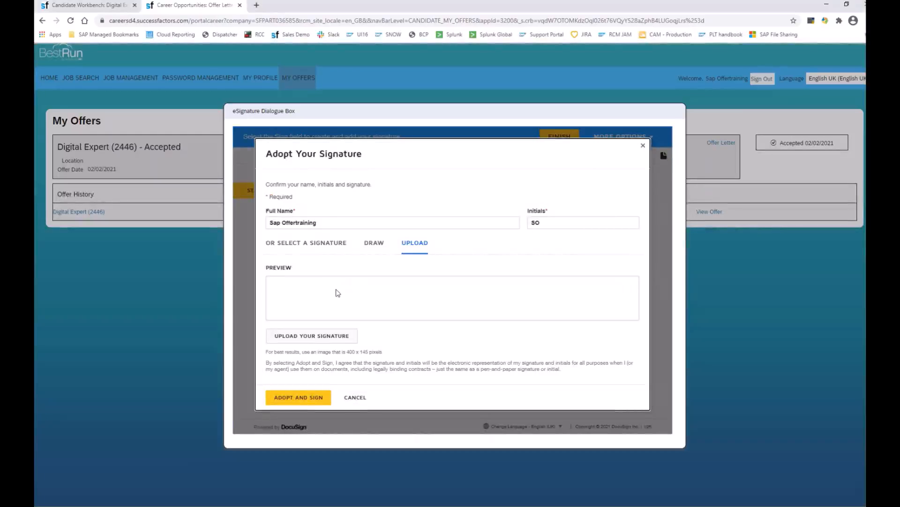
pyautogui.click(310, 337)
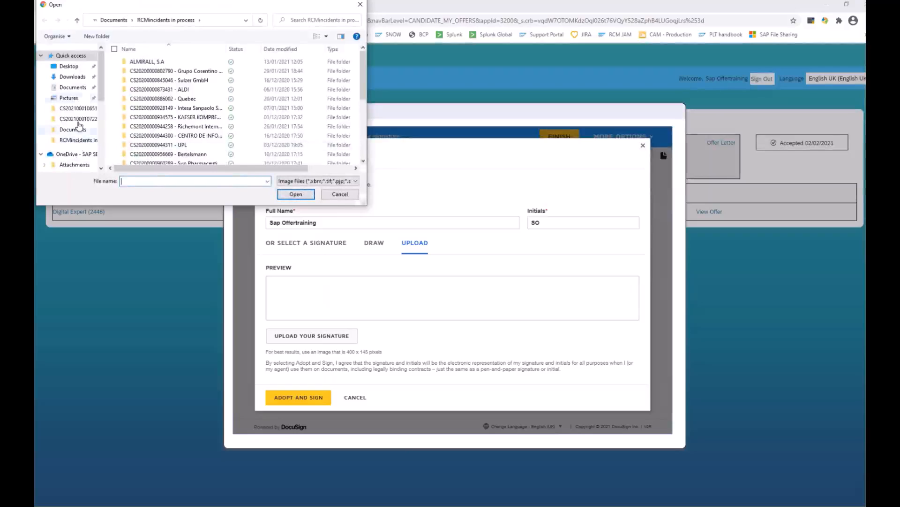
pyautogui.click(69, 67)
pyautogui.click(134, 77)
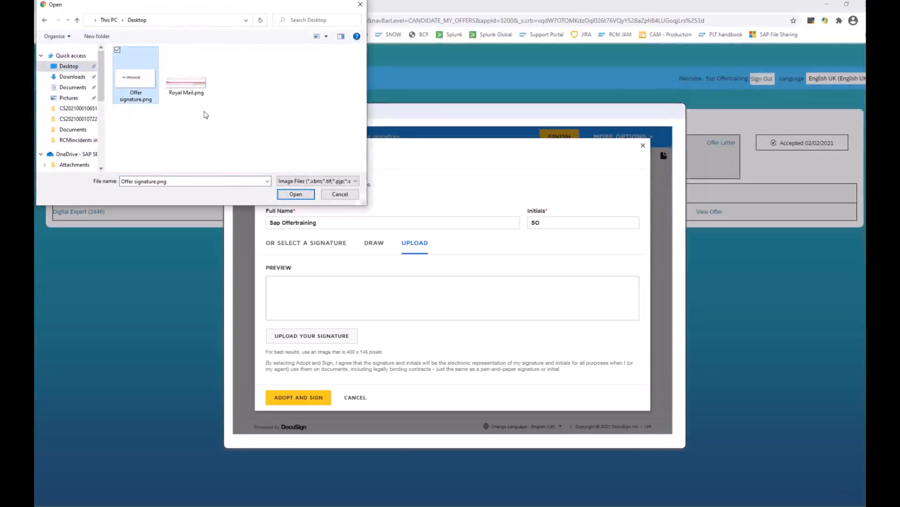
pyautogui.click(295, 194)
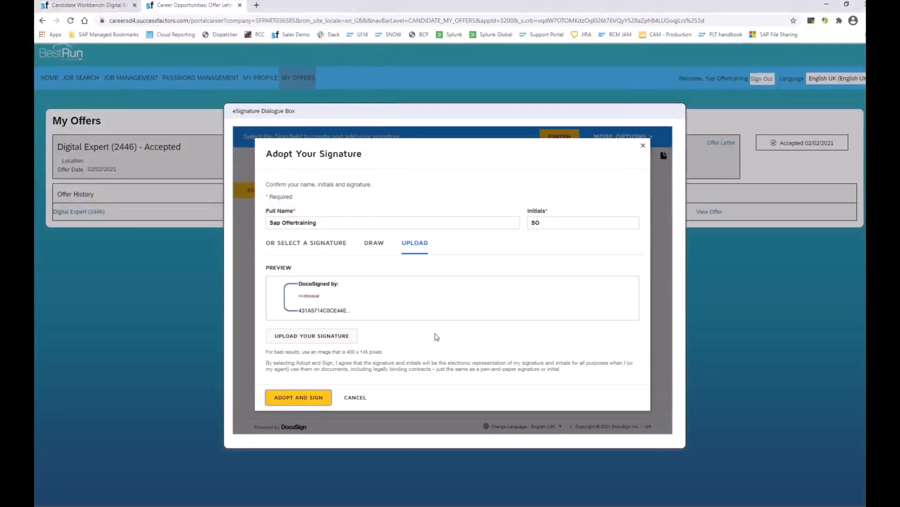
pyautogui.click(292, 398)
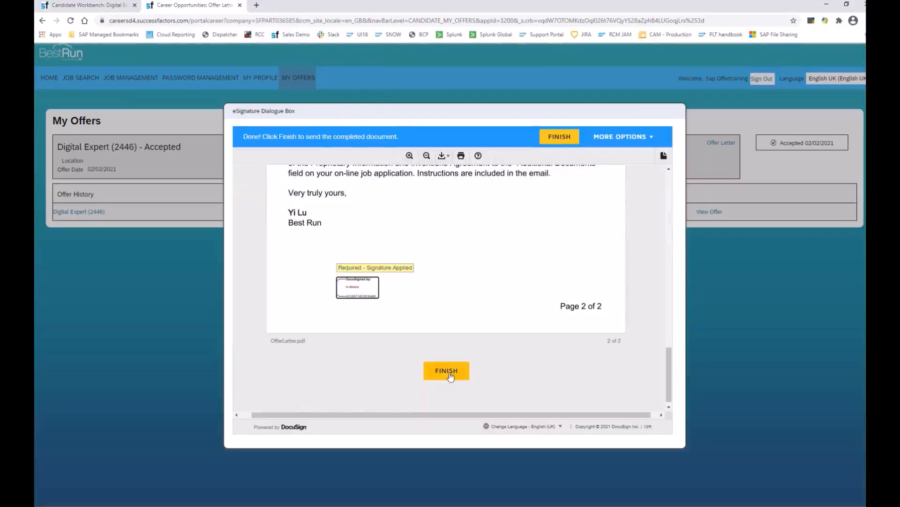
pyautogui.click(449, 375)
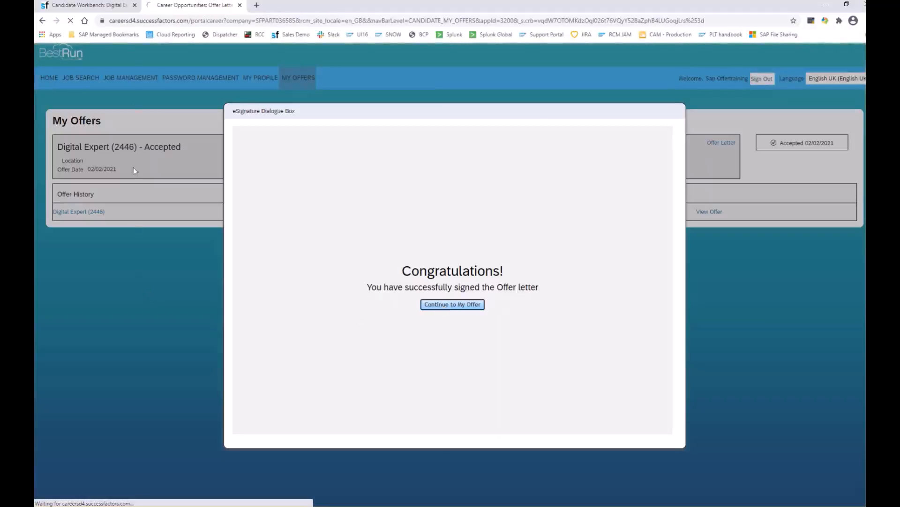
# - Return to the Candidate Workbench and refresh the candidate's application in the Offer stage
pyautogui.click(100, 6)
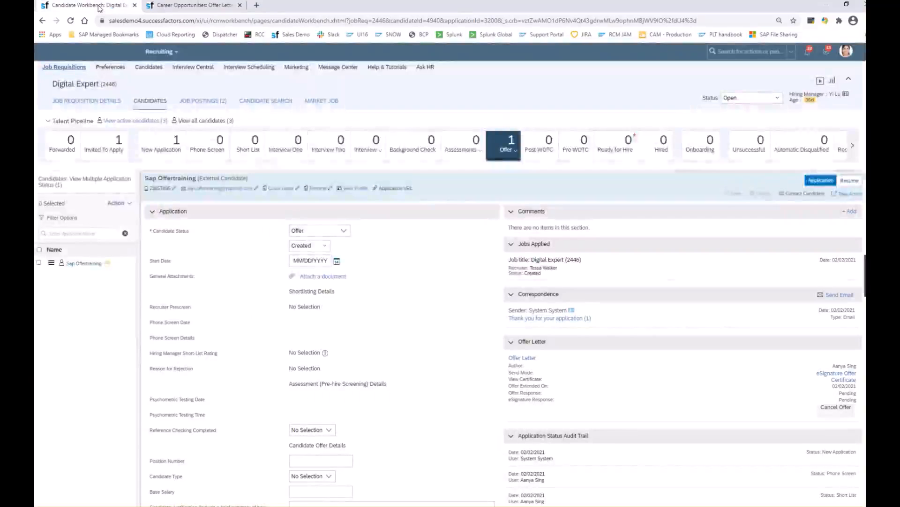
pyautogui.click(70, 20)
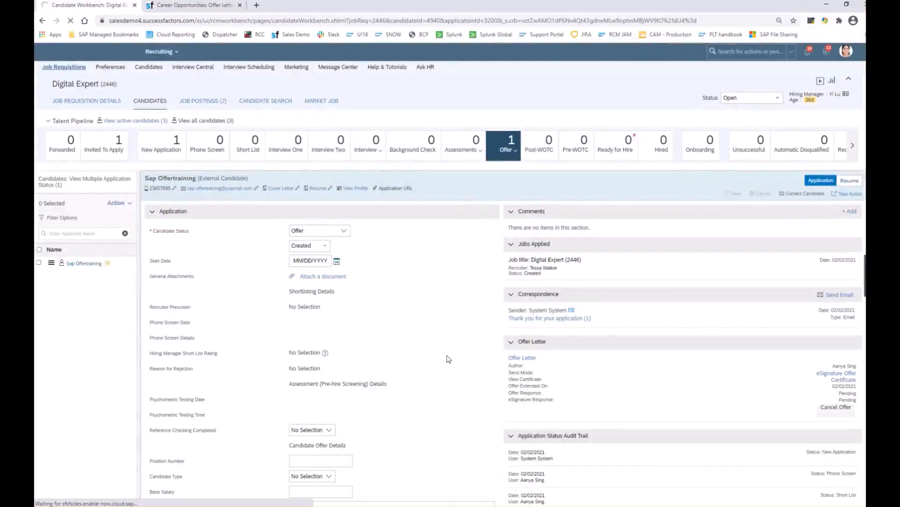